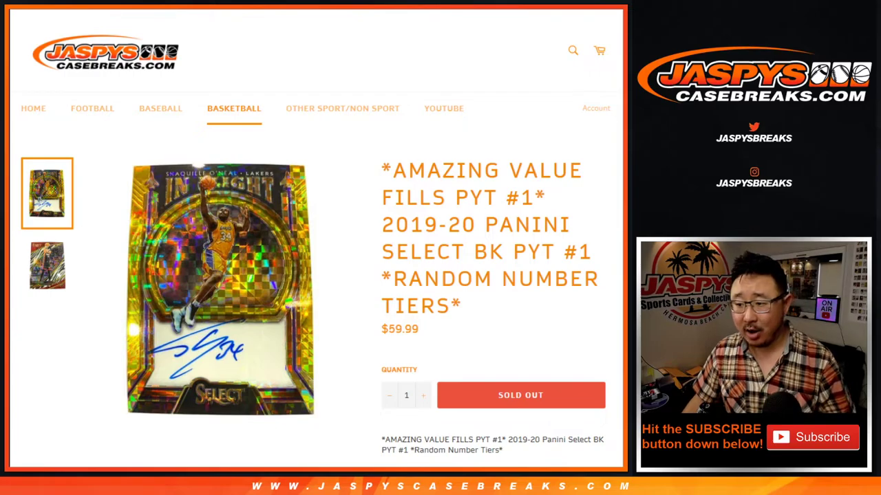
- Review the break's title and description on the product page, through the included teams to the number tiers table
left_click_drag(393, 279, 451, 306)
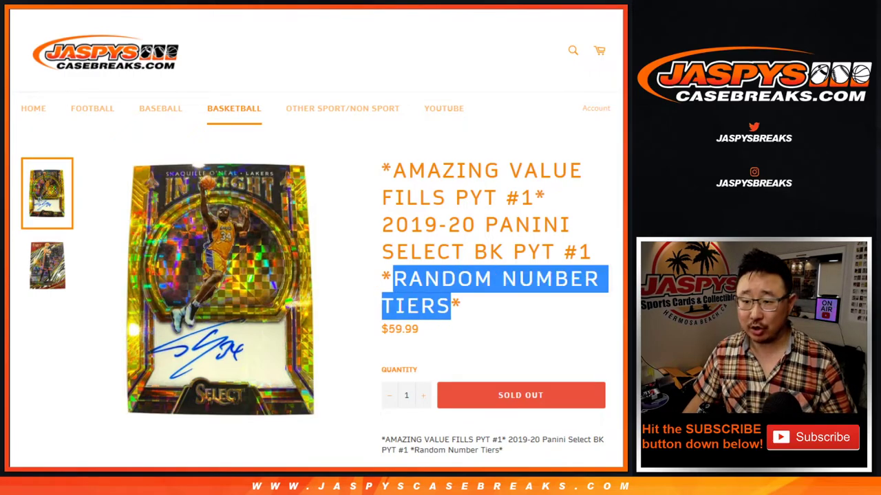
left_click(454, 307)
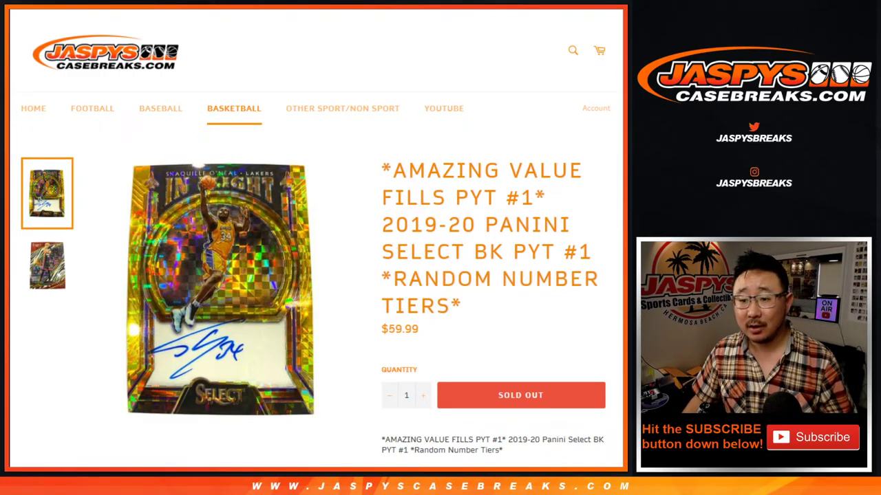
double_click(425, 306)
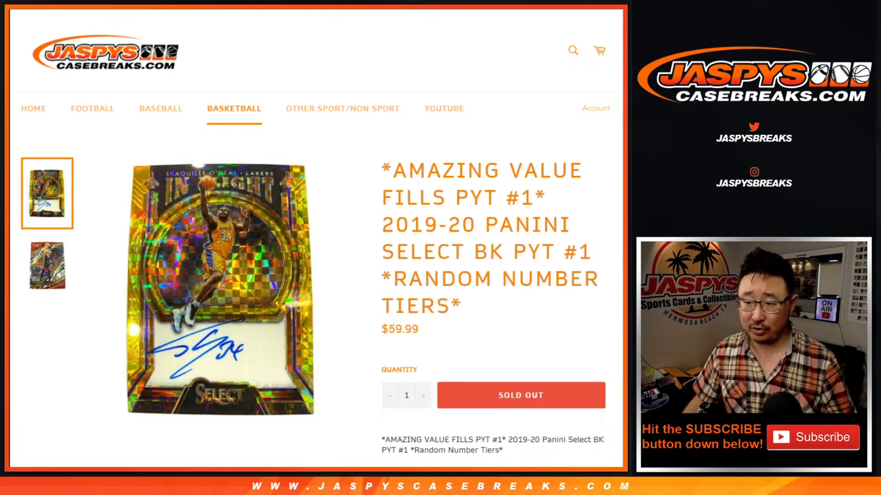
scroll(317, 241, "down", 6)
scroll(496, 254, "down", 1)
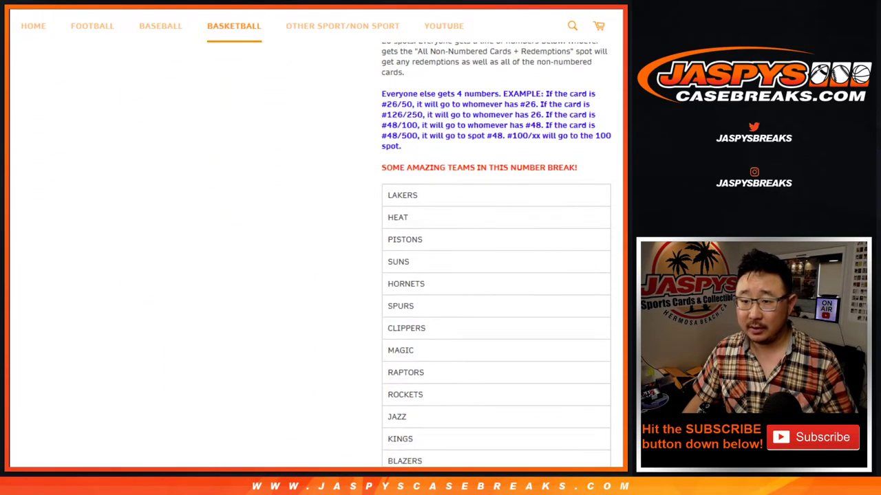
scroll(495, 254, "down", 2)
scroll(496, 254, "down", 10)
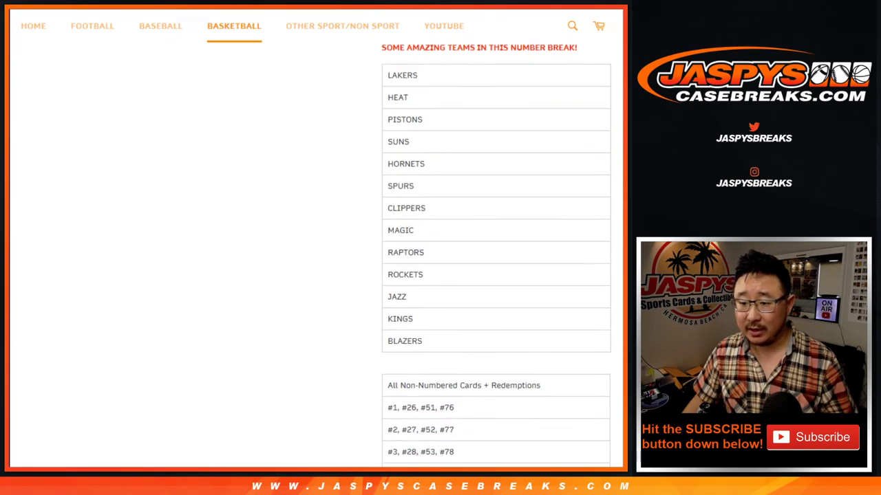
scroll(495, 254, "down", 2)
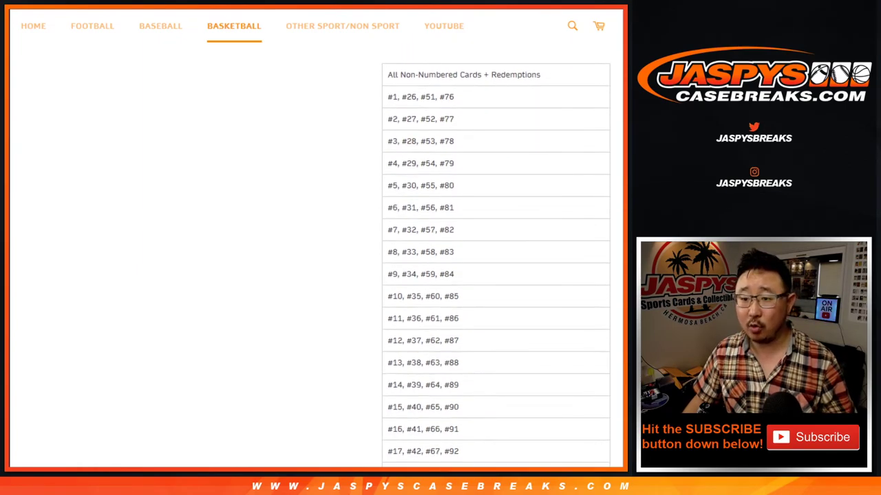
- Examine example rows in the number tiers table, highlighting the #5, #25 and #23 lines and individual numbers such as #73 and #98
left_click_drag(387, 185, 454, 185)
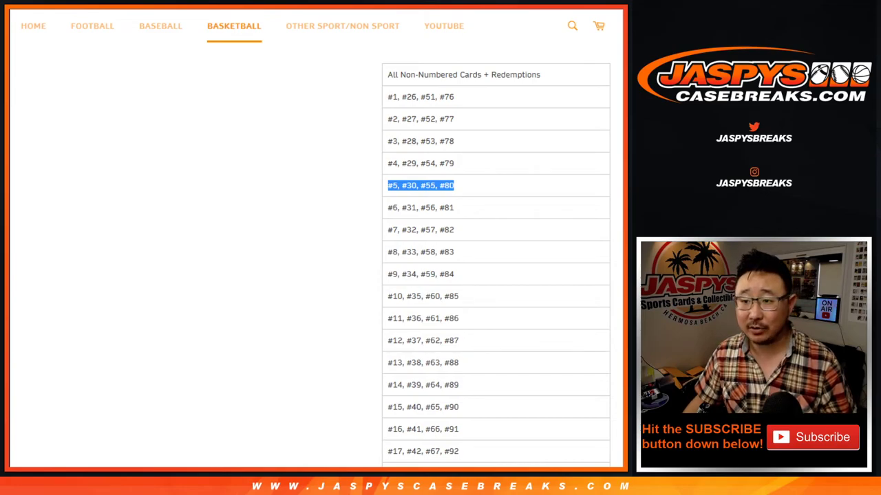
scroll(496, 255, "down", 8)
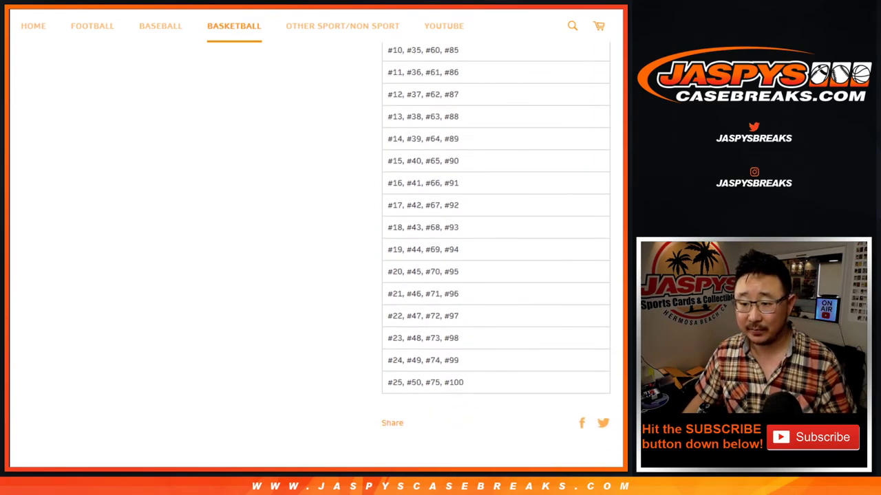
left_click_drag(393, 382, 465, 382)
left_click(465, 383)
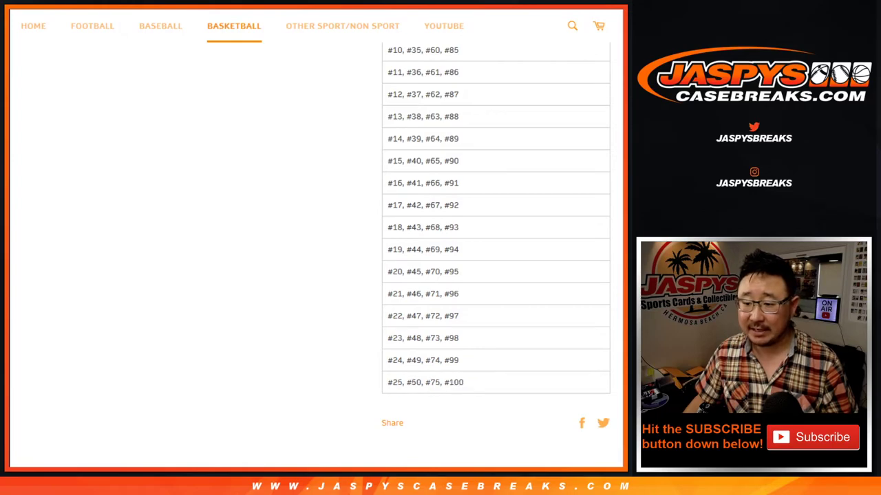
left_click_drag(393, 338, 459, 337)
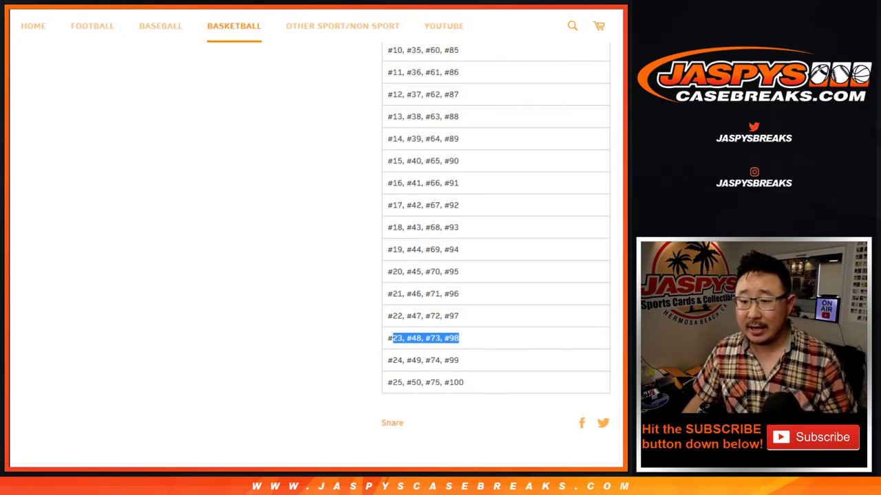
left_click(463, 338)
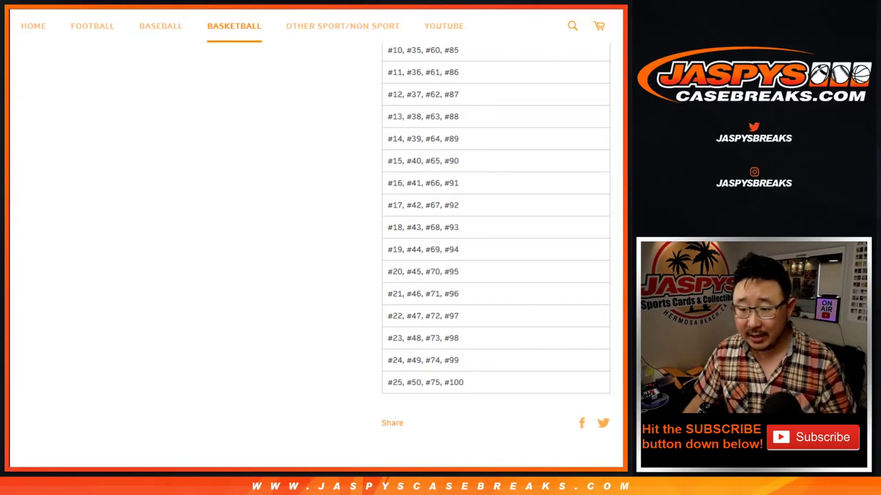
double_click(435, 339)
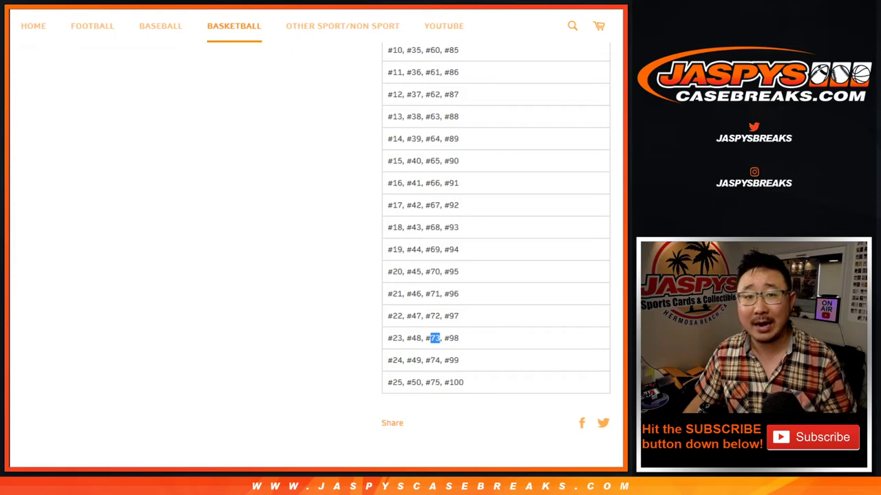
double_click(454, 338)
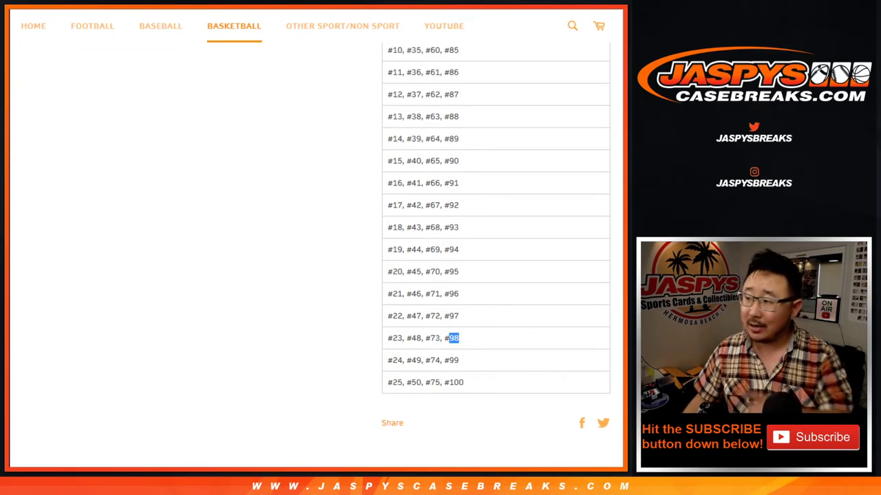
left_click_drag(388, 338, 459, 338)
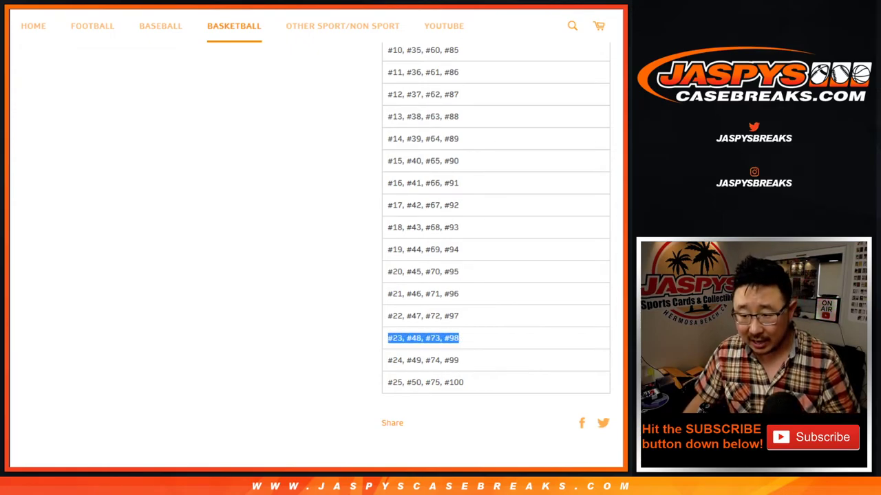
- Review the "All Non-Numbered Cards + Redemptions" spot and the tier rows, and highlight "PYT #" in the product title
scroll(495, 254, "up", 5)
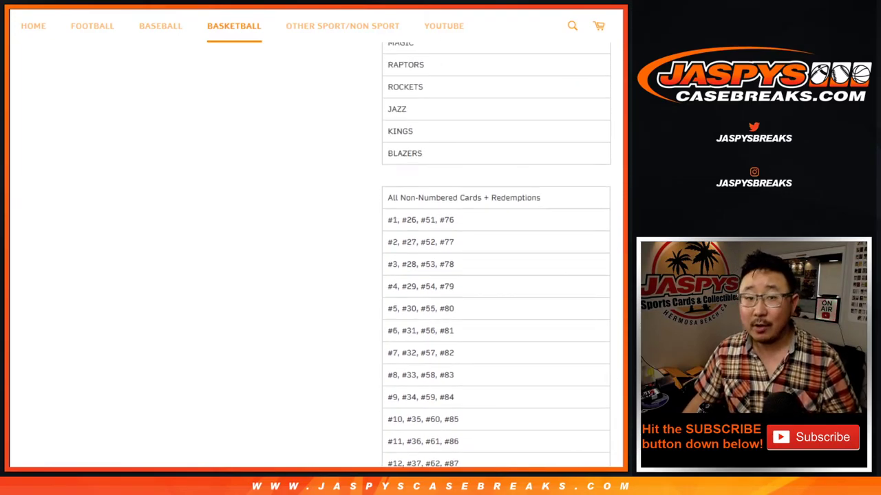
left_click_drag(388, 198, 540, 197)
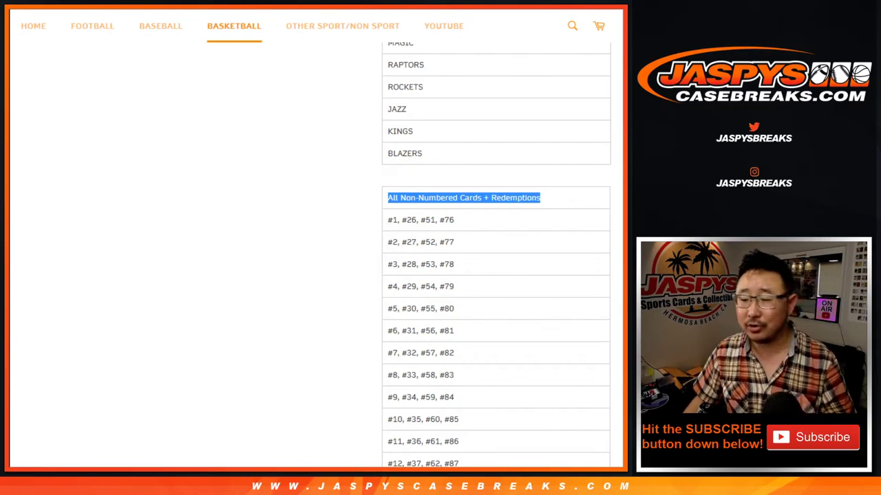
scroll(495, 255, "up", 4)
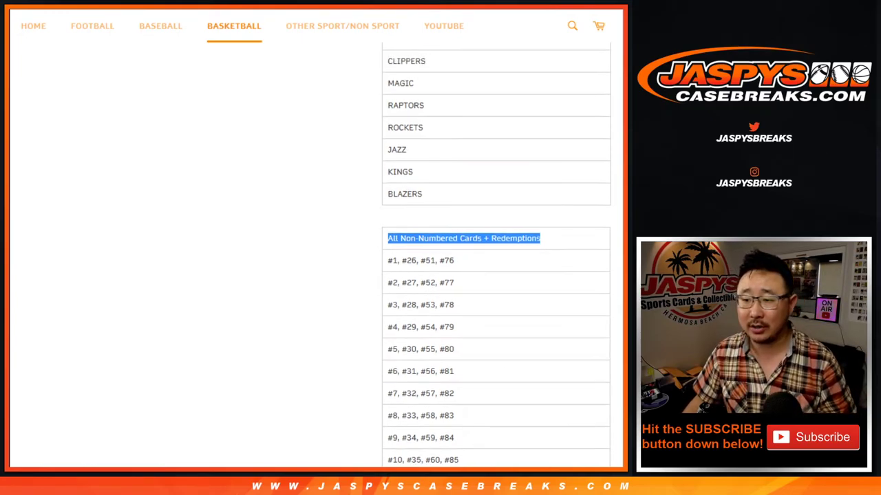
left_click_drag(387, 133, 421, 399)
left_click(475, 310)
scroll(495, 275, "up", 8)
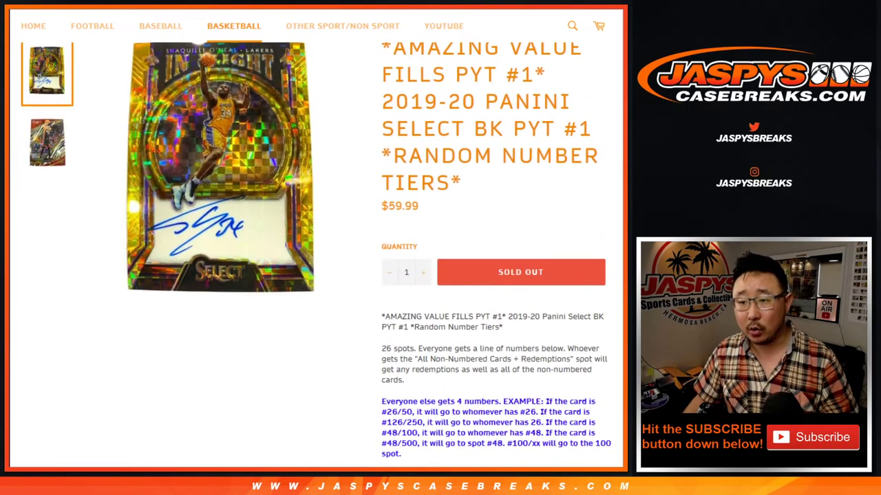
double_click(534, 252)
left_click_drag(564, 253, 578, 252)
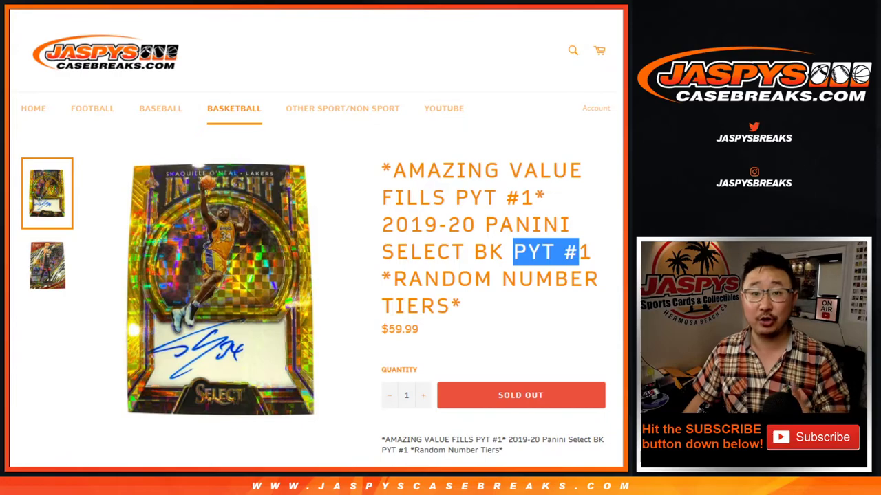
left_click(579, 254)
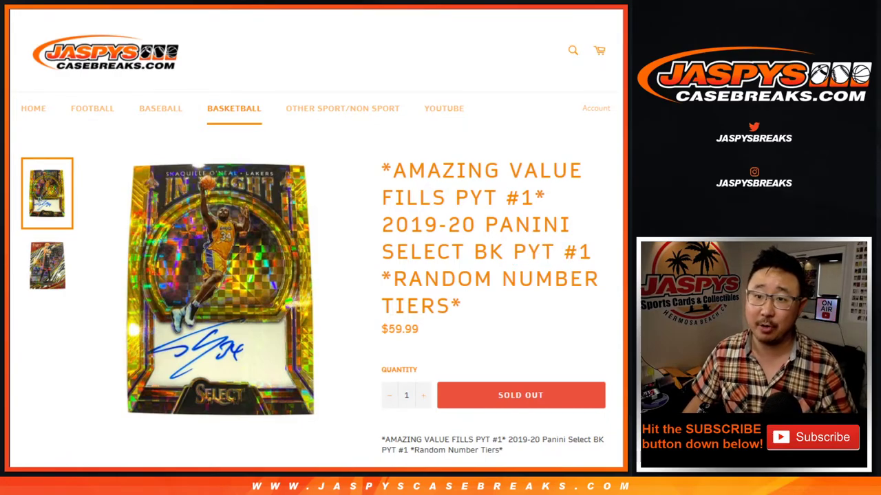
- Switch to RANDOM.ORG and check the participant names list and the number tiers list entered in the List Randomizer
key("ctrl+Tab")
scroll(186, 337, "down", 5)
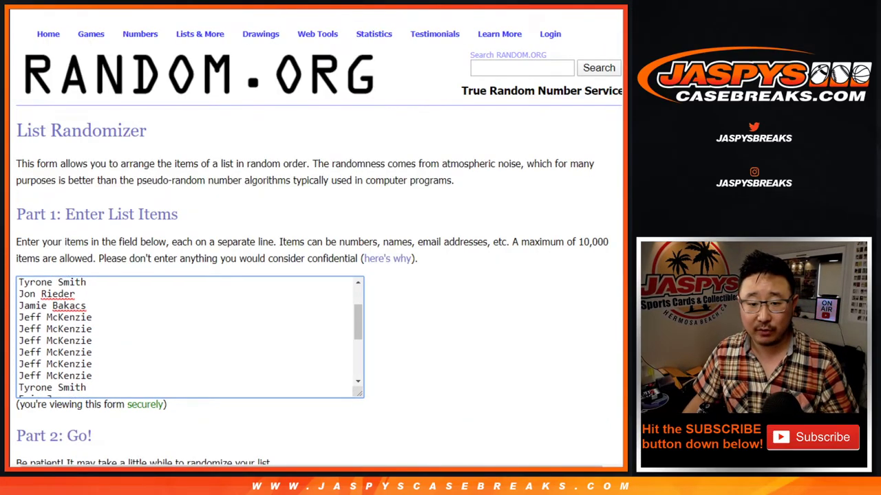
scroll(186, 337, "down", 2)
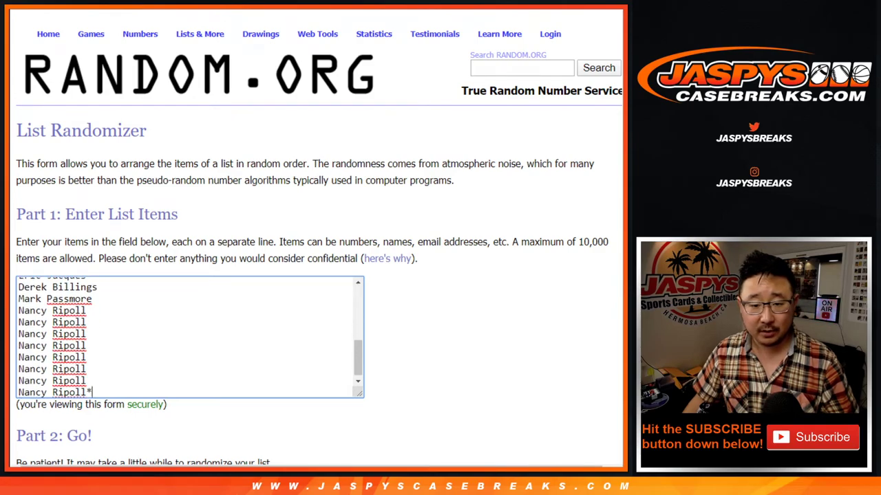
scroll(185, 337, "up", 2)
scroll(185, 337, "up", 5)
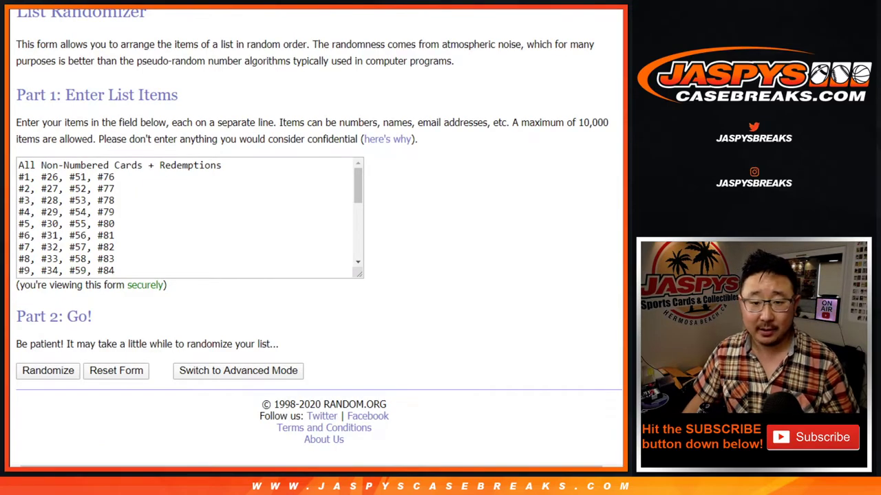
mouse_move(358, 185)
left_mouse_down()
mouse_move(358, 240)
mouse_move(358, 185)
left_mouse_up()
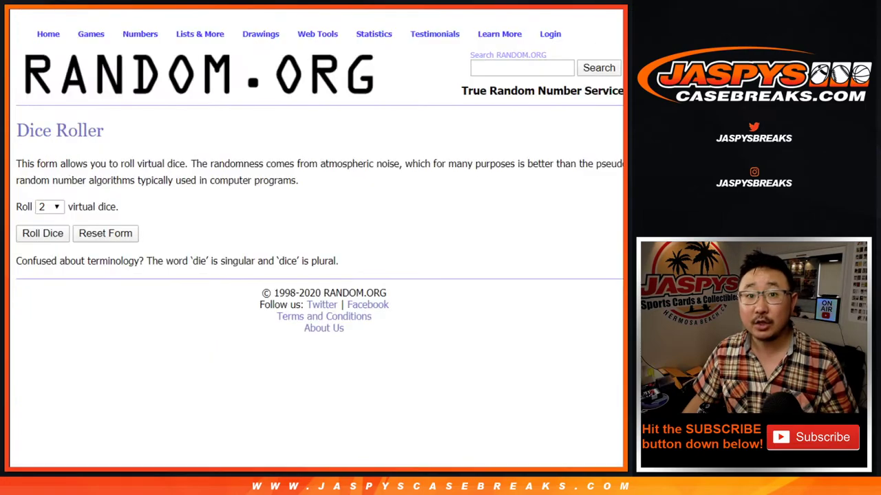
- Roll two virtual dice and randomize the list of participant names six times
left_click(42, 234)
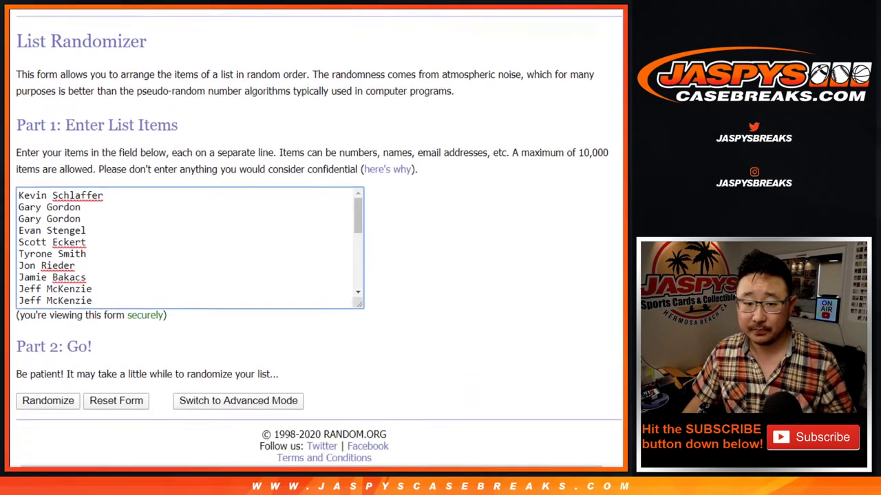
scroll(318, 236, "down", 1)
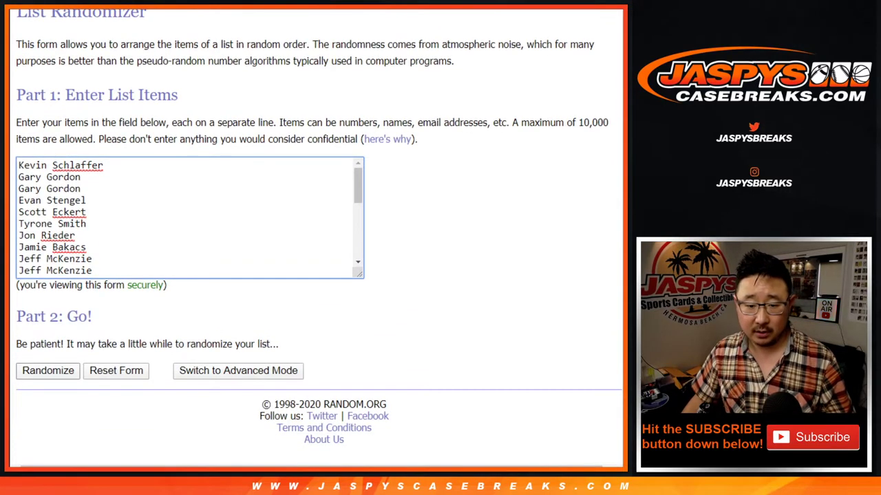
left_click(48, 371)
scroll(48, 370, "down", 3)
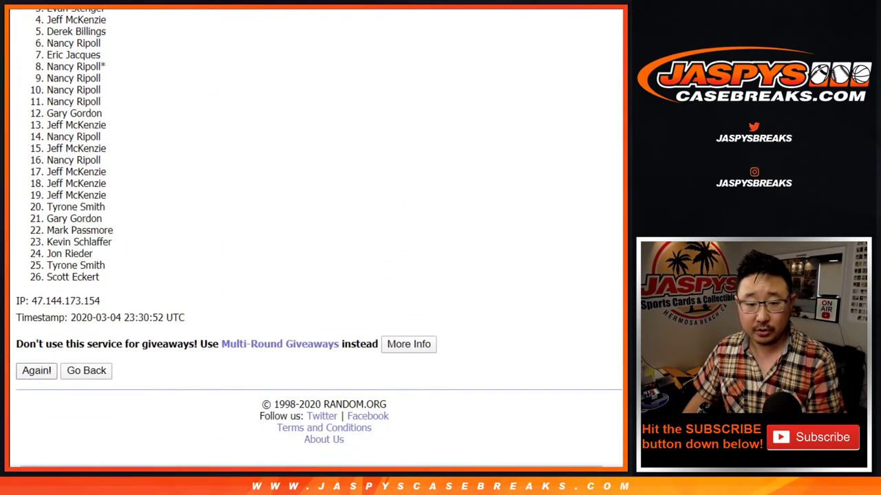
left_click(37, 371)
scroll(36, 371, "down", 3)
left_click(36, 371)
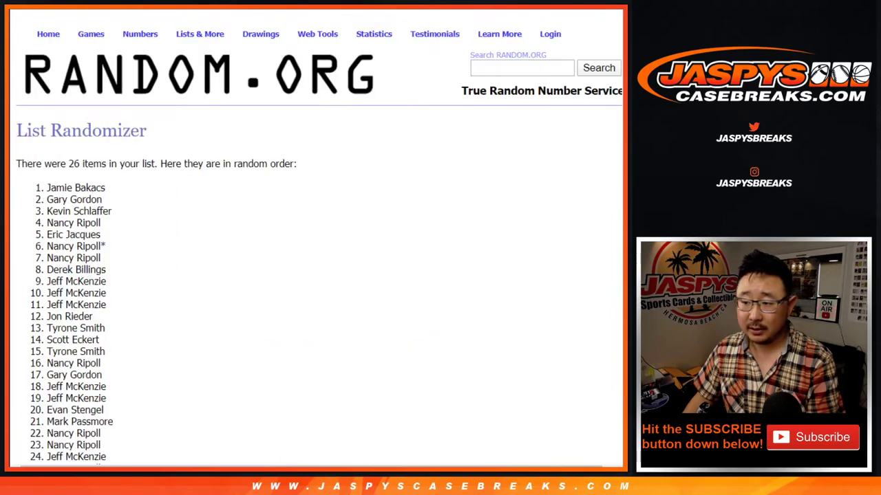
scroll(36, 371, "down", 3)
left_click(36, 370)
left_click(37, 370)
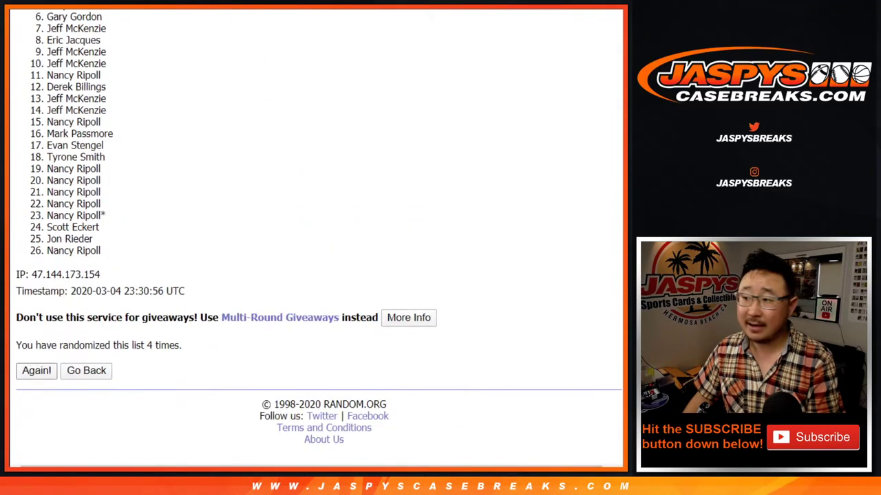
left_click(37, 370)
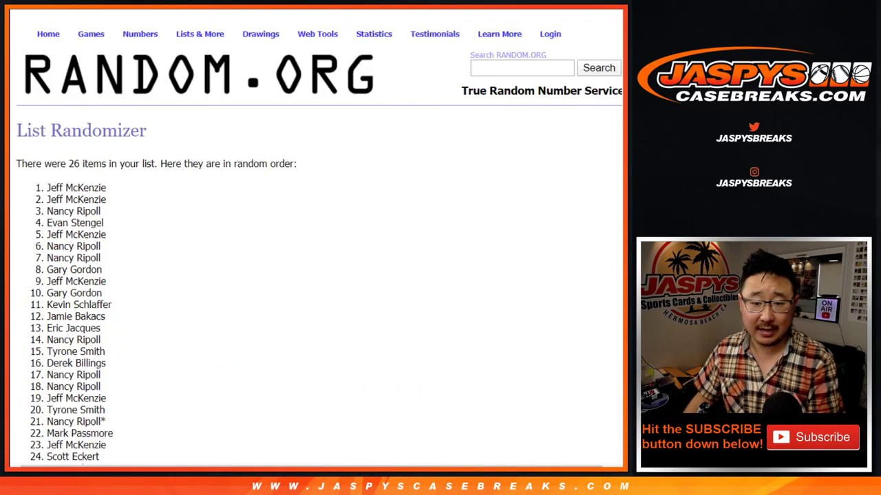
- Copy the full randomized list of participant names into column A of the Random Number Tiers sheet in Google Sheets
scroll(37, 371, "down", 4)
scroll(36, 371, "up", 4)
left_click_drag(47, 187, 101, 304)
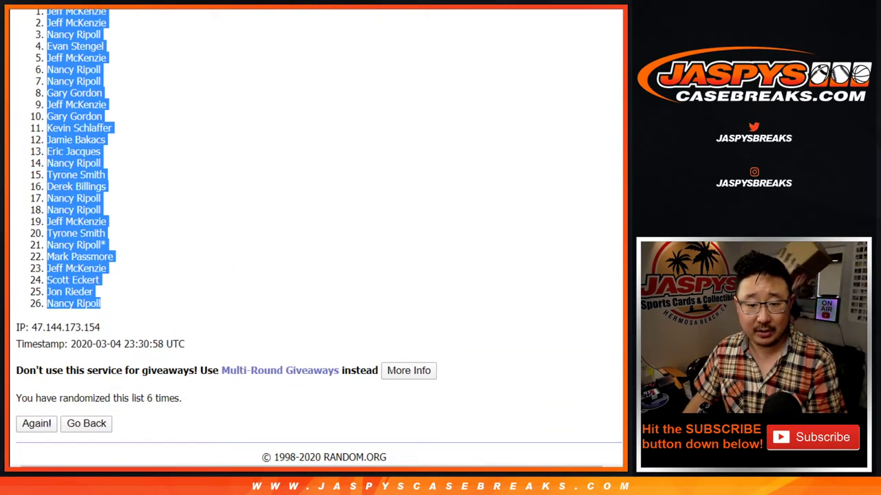
key("ctrl+Tab")
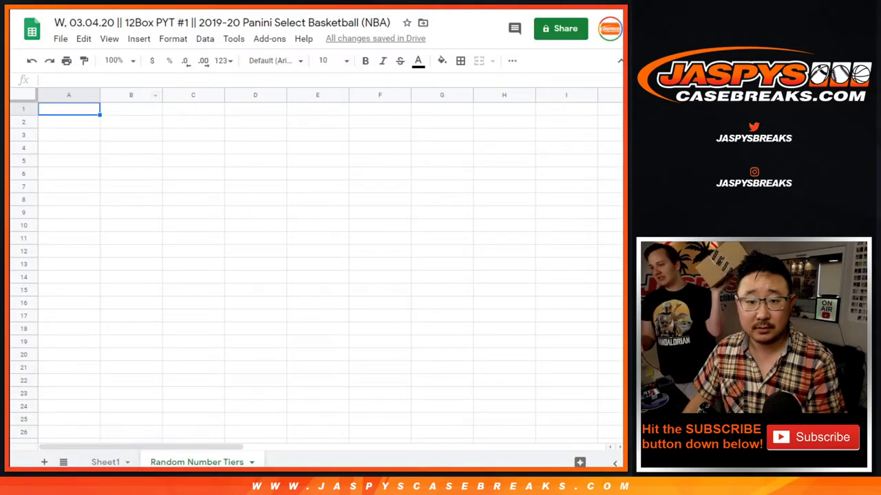
right_click(88, 108)
left_click(127, 96)
- Switch to RANDOM.ORG and randomize the number tiers list six times in the List Randomizer
key("ctrl+Tab")
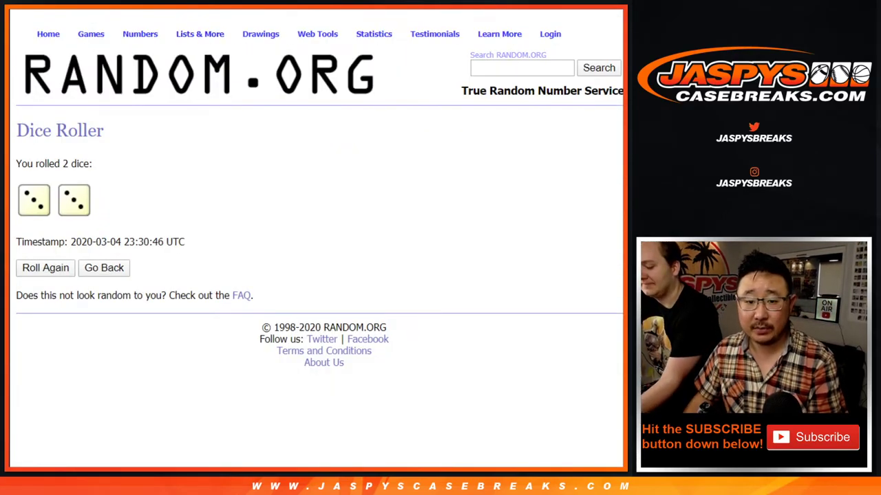
key("ctrl+Tab")
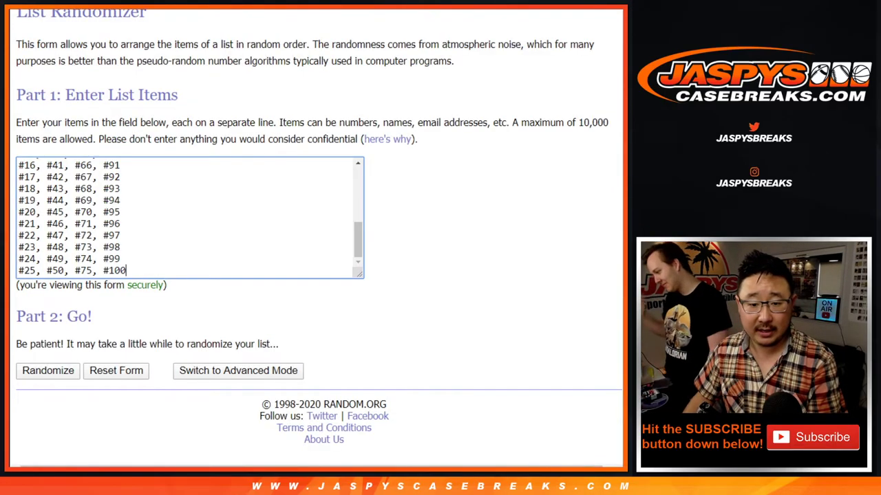
left_click(48, 370)
key("Return")
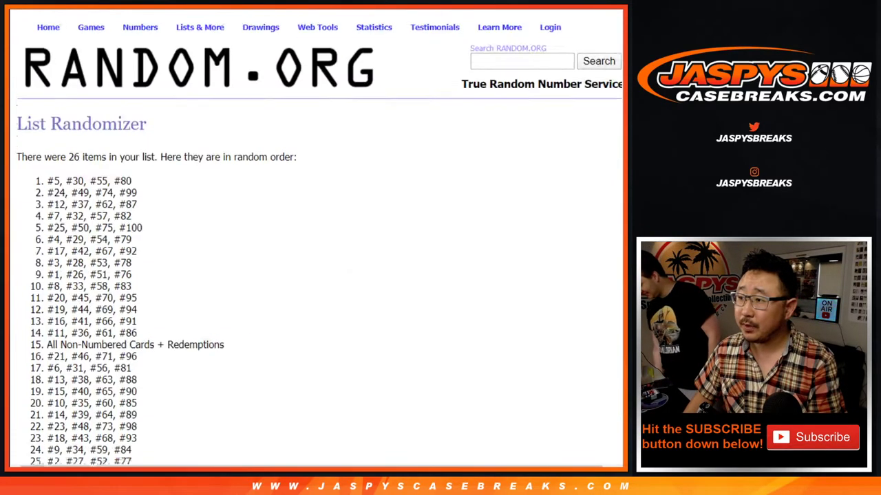
key("End")
key("Return")
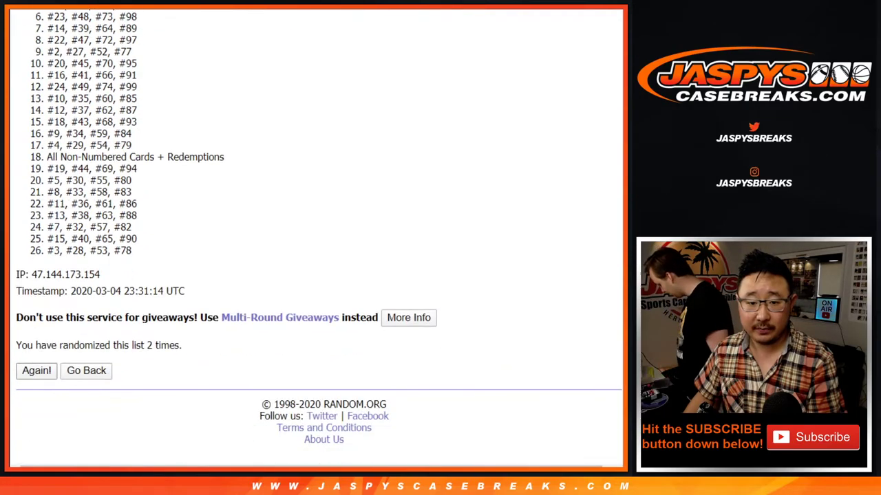
key("Return")
key("Return")
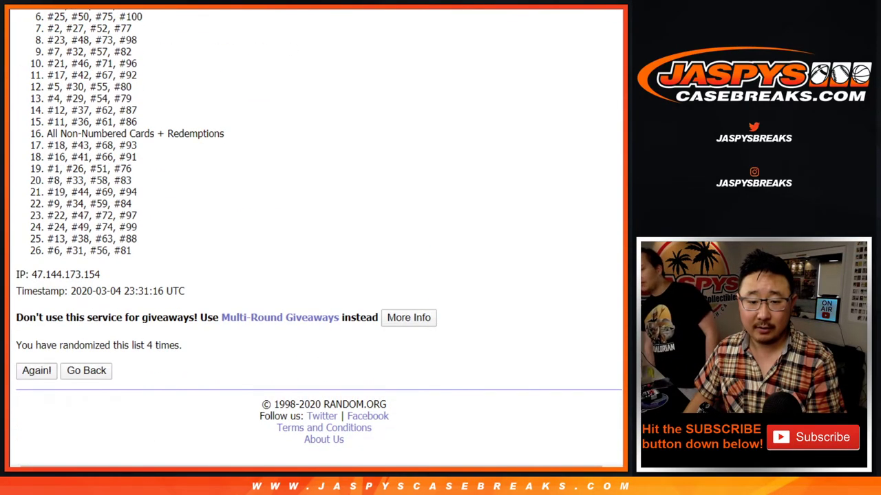
key("Return")
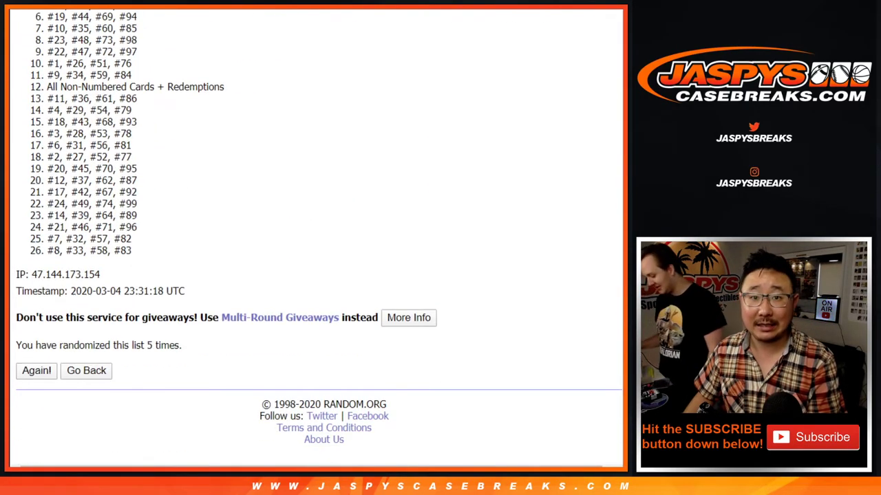
key("Return")
key("Home")
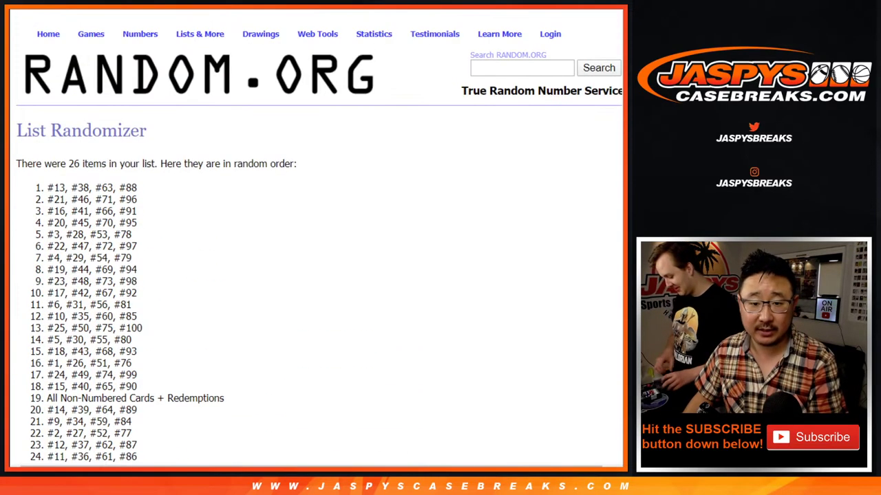
- Copy the full randomized number tiers list into column B of the Random Number Tiers sheet, starting at B1
left_click_drag(47, 187, 132, 250)
key("ctrl+c")
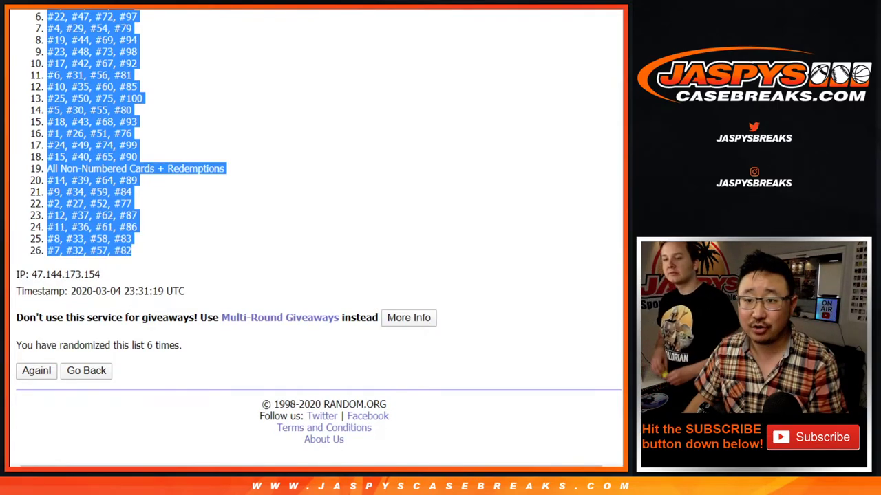
key("ctrl+Tab")
left_click(135, 110)
right_click(136, 111)
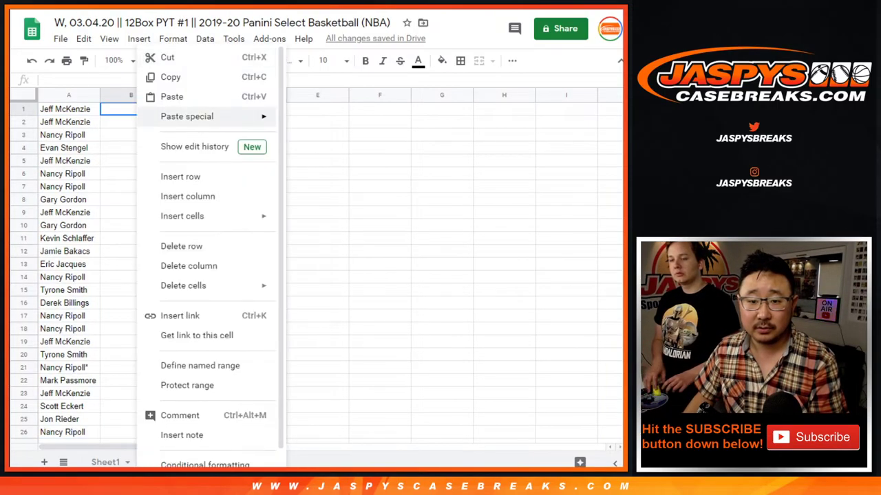
left_click(171, 97)
- Format the whole Random Number Tiers sheet in the Nunito font at size 12
key("ctrl+a")
left_click(272, 61)
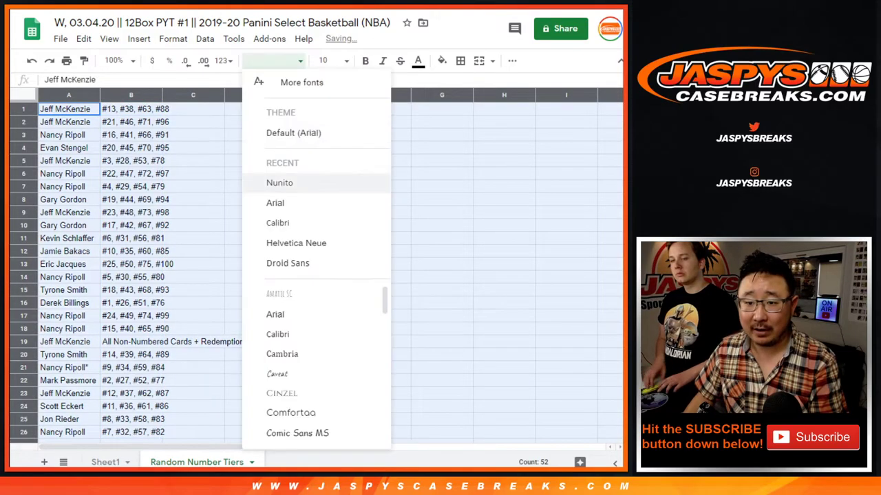
left_click(280, 182)
left_click(331, 61)
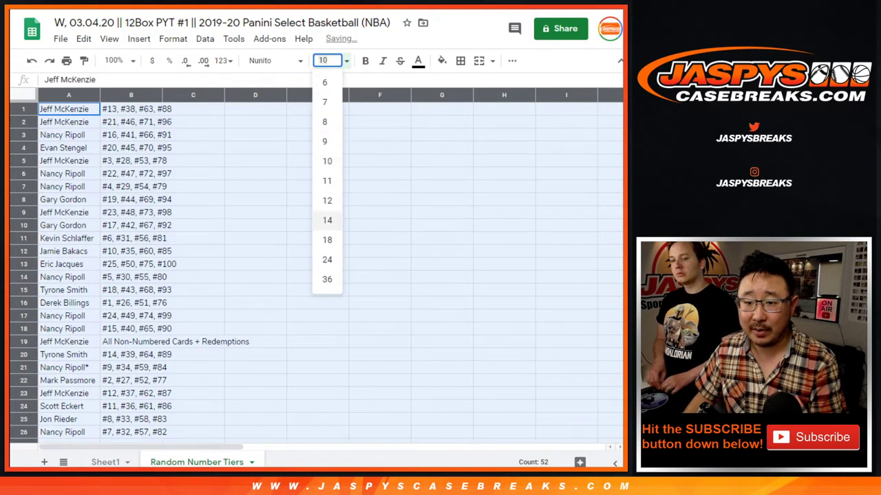
left_click(327, 200)
- Set the sheet zoom to 125% and fit the widths of columns A and B to their contents
left_click(113, 61)
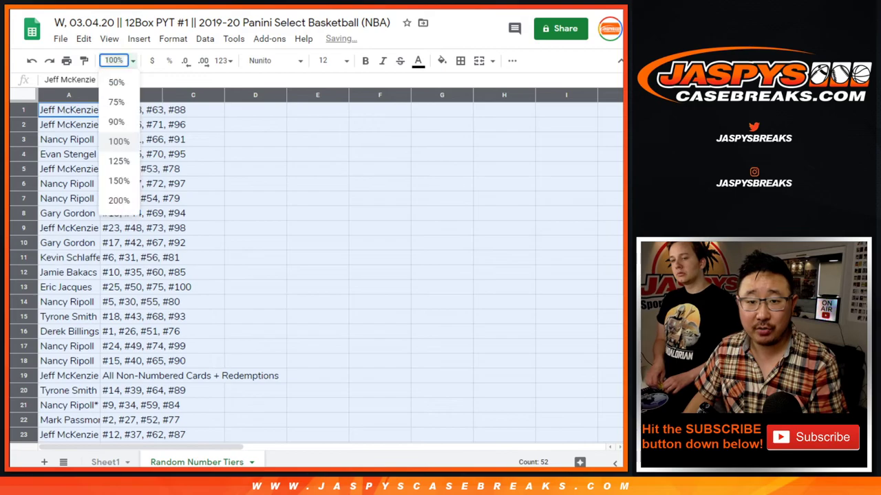
left_click(119, 161)
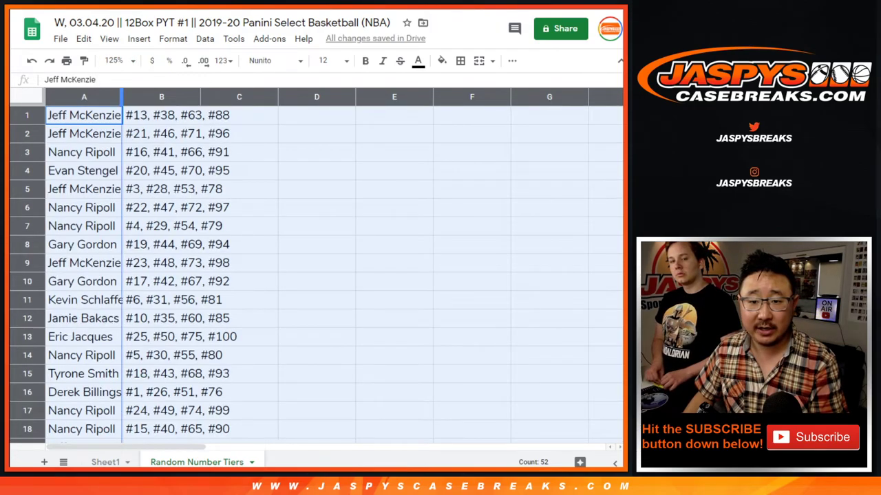
double_click(122, 97)
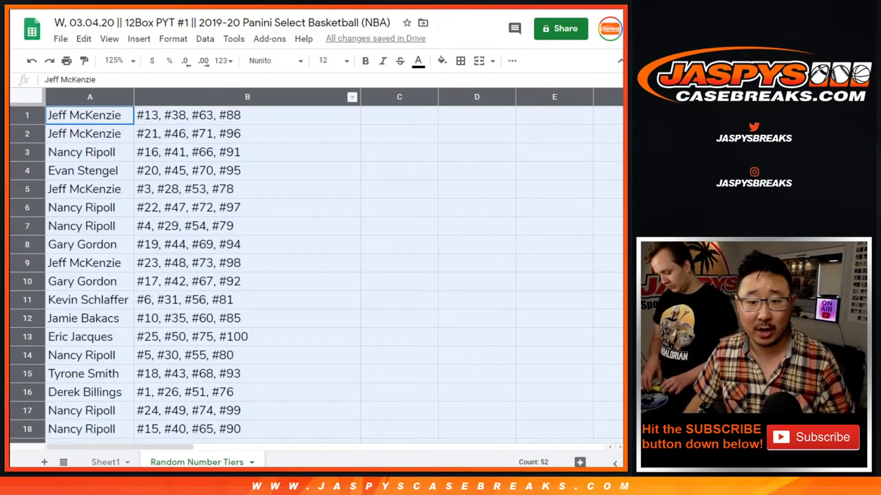
- Review the participant and tier pairings by highlighting rows 1–10, rows 11–19 and rows 20–26 in turn
left_click_drag(90, 116, 207, 262)
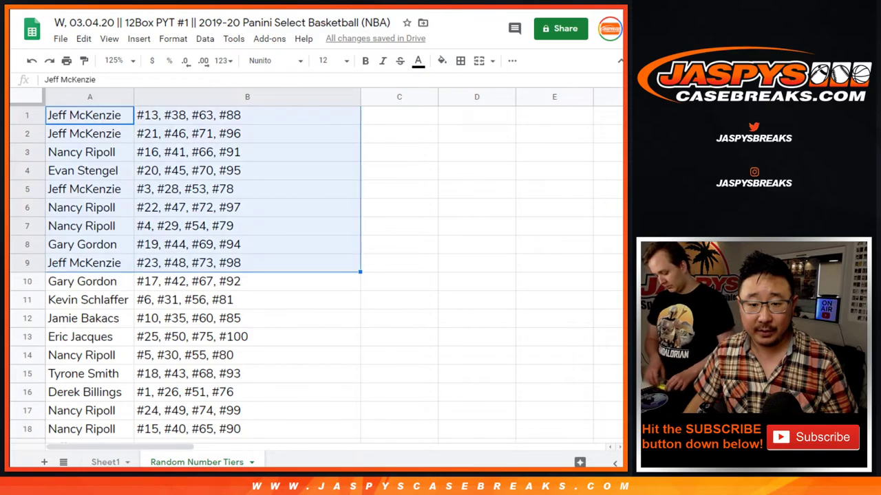
key("shift+Down")
scroll(316, 275, "down", 2)
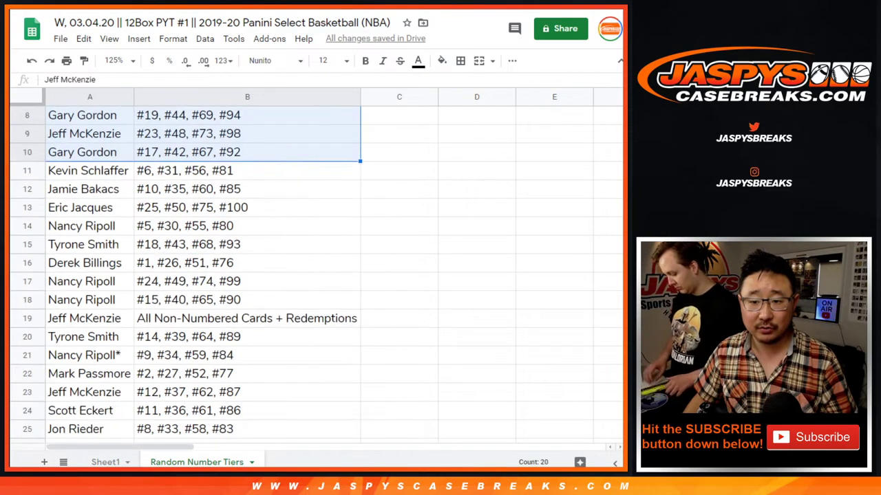
scroll(317, 275, "down", 1)
scroll(317, 275, "up", 1)
left_click(90, 152)
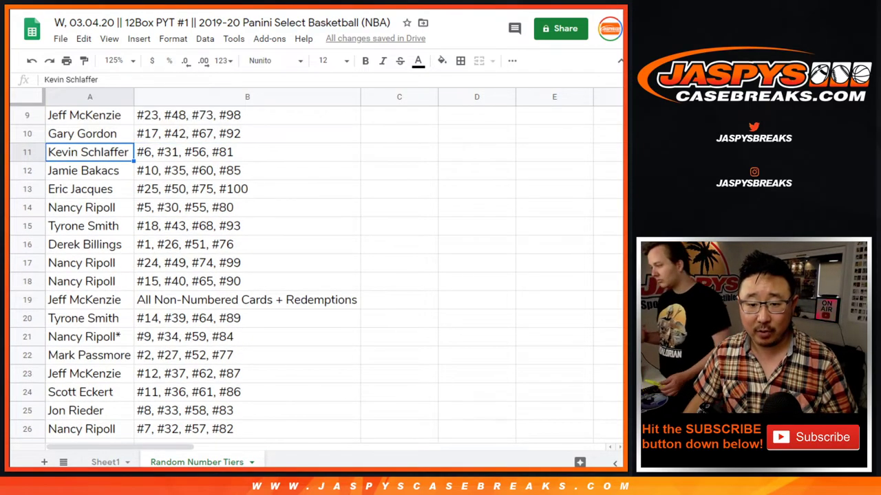
left_click_drag(89, 152, 234, 300)
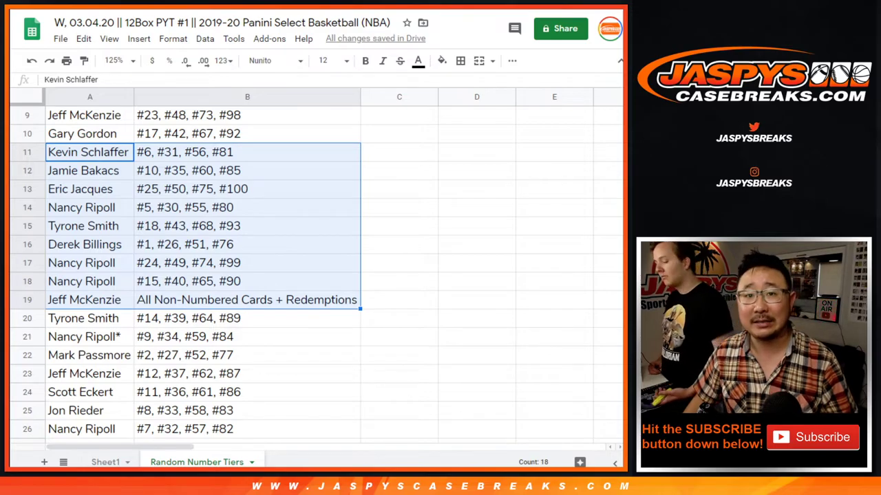
scroll(316, 275, "down", 1)
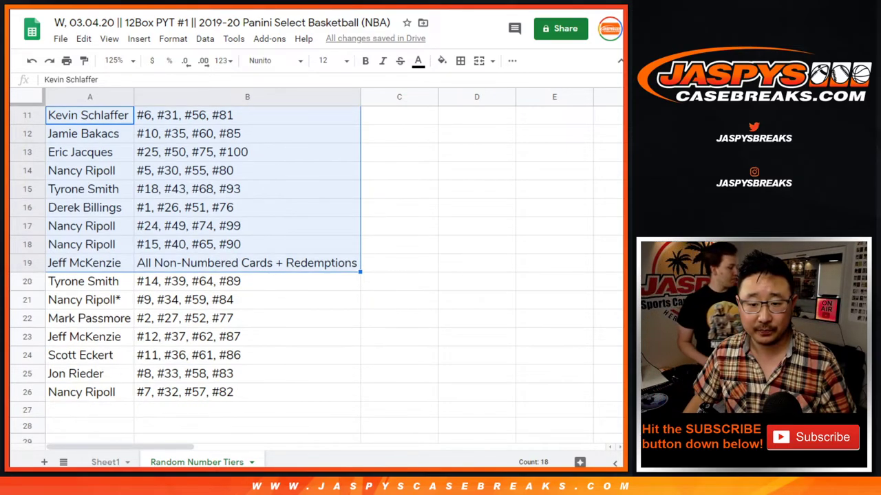
left_click(90, 281)
left_click_drag(90, 282, 234, 392)
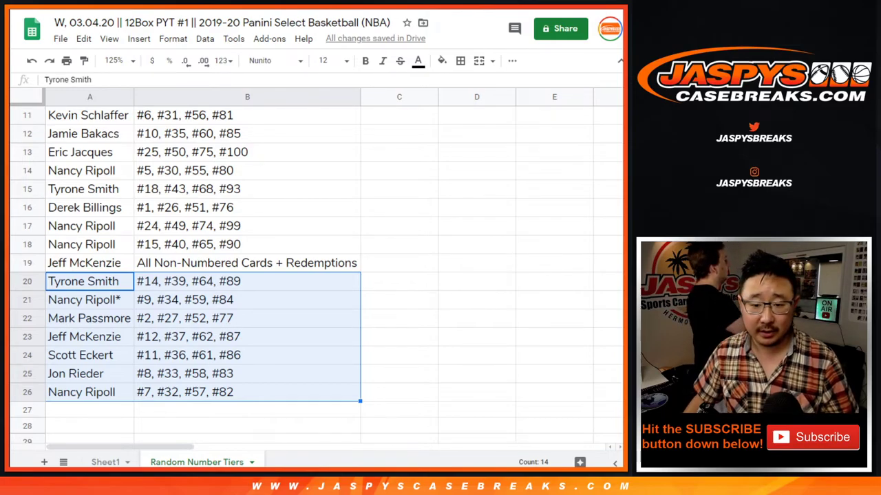
- Sort the sheet alphabetically from A to Z by the participant names in column A
scroll(234, 344, "up", 3)
left_click(90, 97)
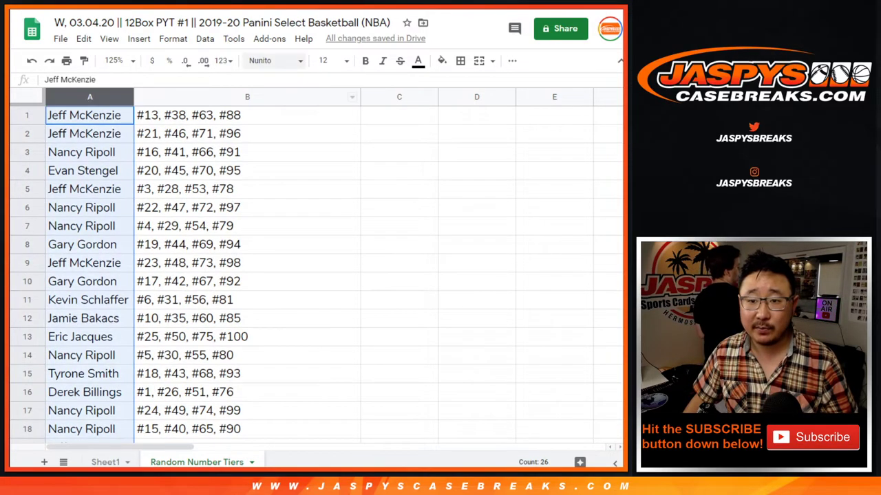
left_click(205, 40)
left_click(275, 61)
left_click(90, 116)
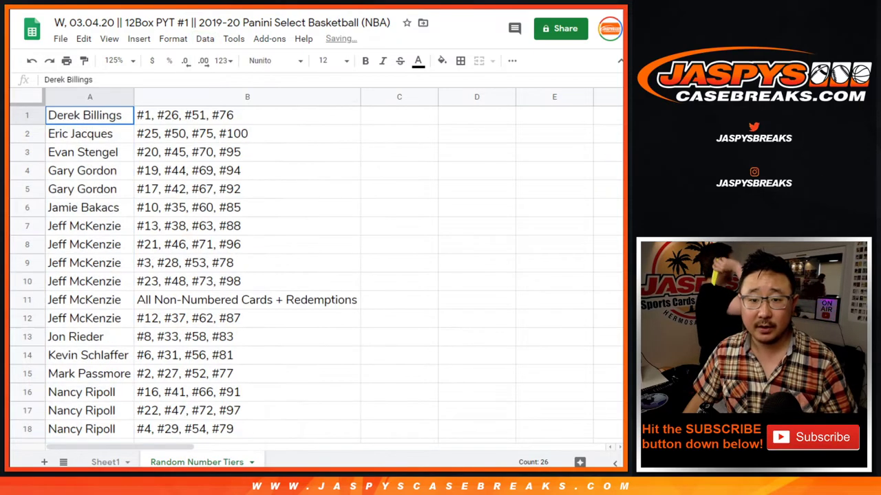
- Check the sorted tier assignments in rows 1–12, highlighting each participant's rows together
left_click(27, 116)
left_click(27, 134)
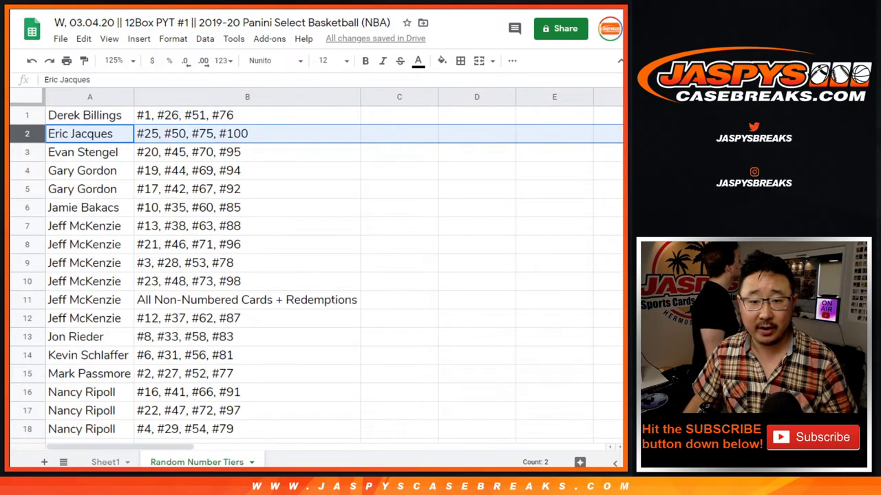
left_click(28, 152)
left_click_drag(28, 171, 28, 189)
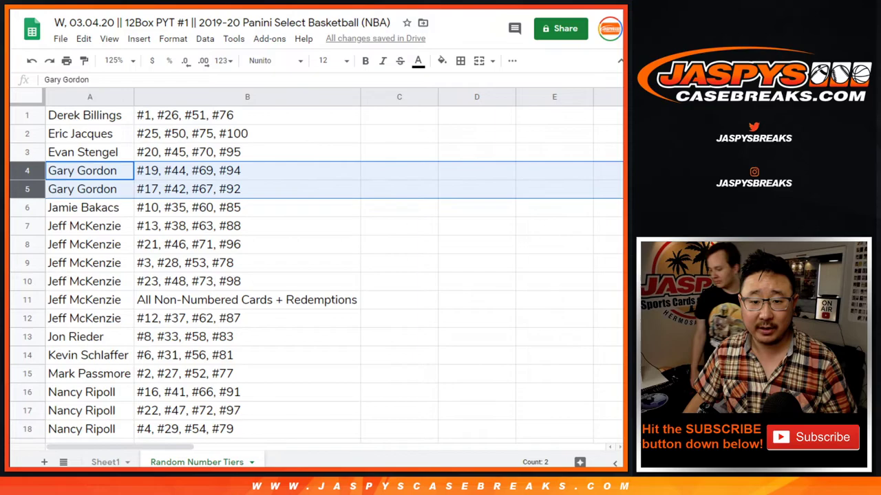
left_click(28, 208)
left_click(28, 227)
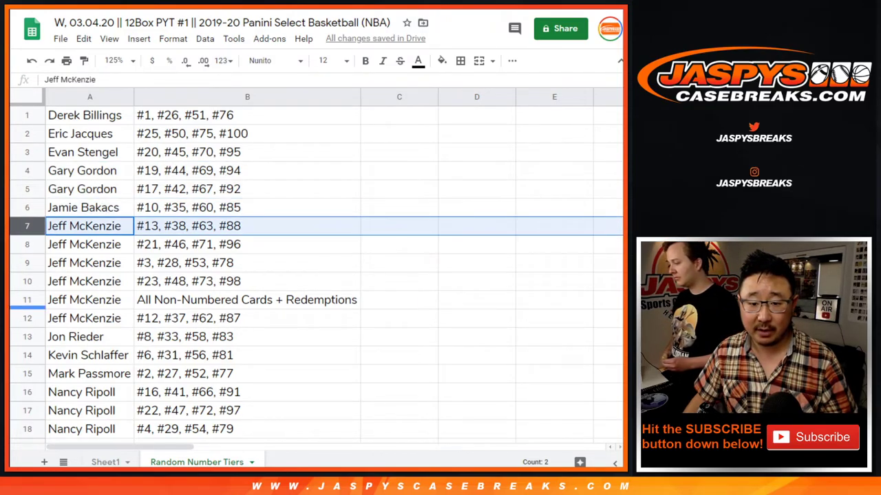
left_click(28, 318, "shift")
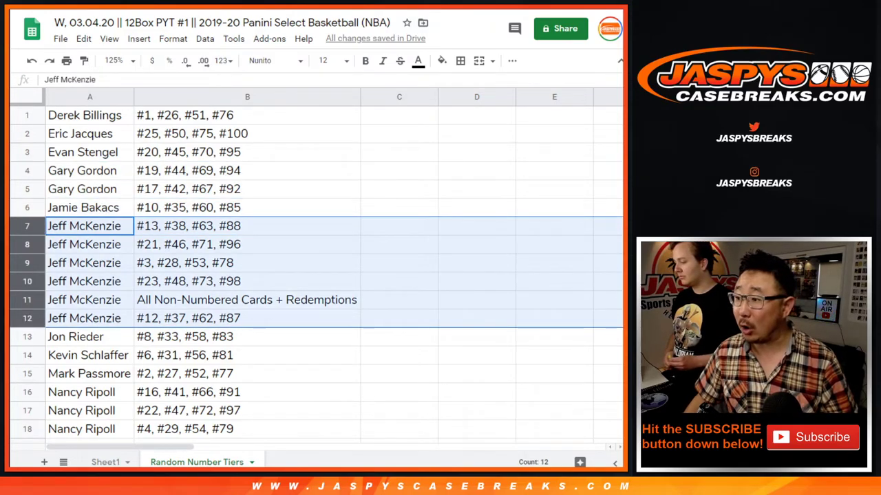
- Check the remaining assignments in rows 13–26 participant by participant, and return to cell A1
scroll(316, 269, "down", 3)
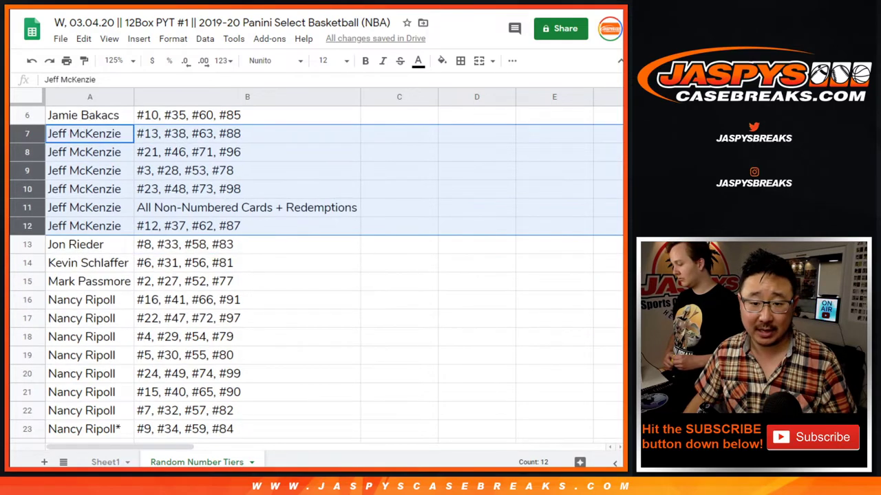
left_click(27, 245)
left_click(27, 262)
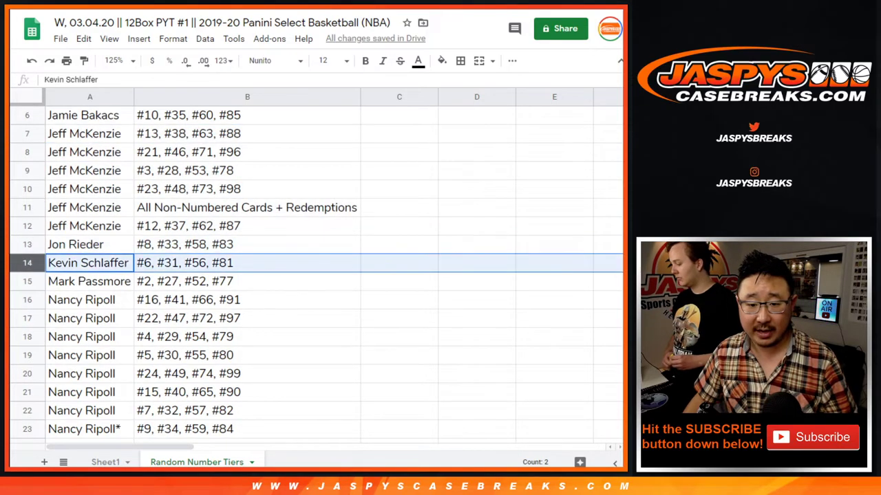
left_click(27, 281)
left_click(27, 300)
scroll(28, 303, "down", 3)
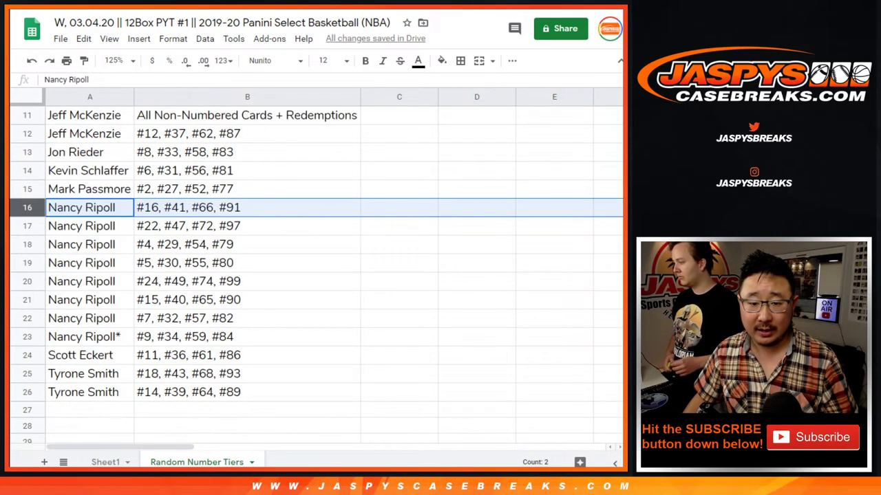
left_click(27, 336, "shift")
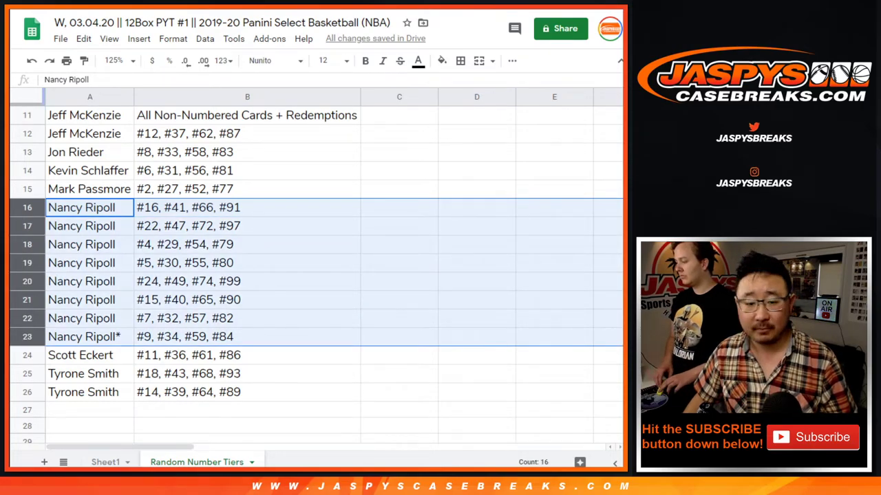
left_click(27, 356)
left_click(27, 374)
left_click(28, 392, "shift")
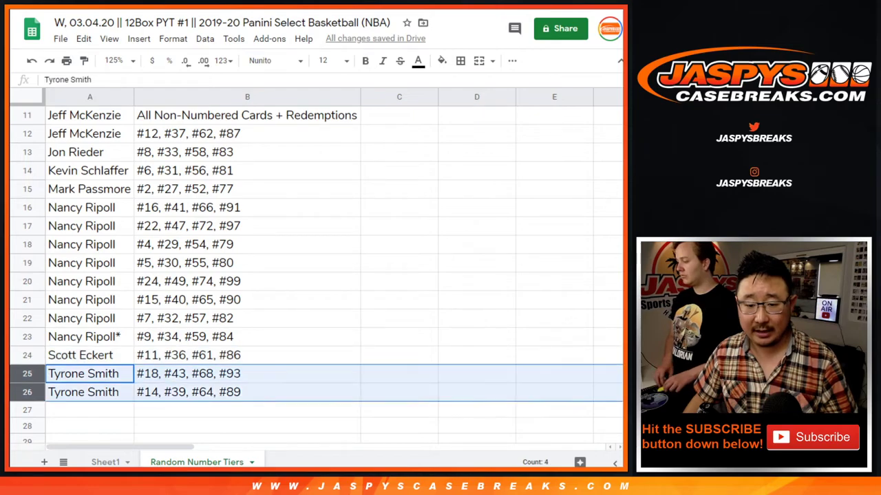
scroll(317, 268, "up", 5)
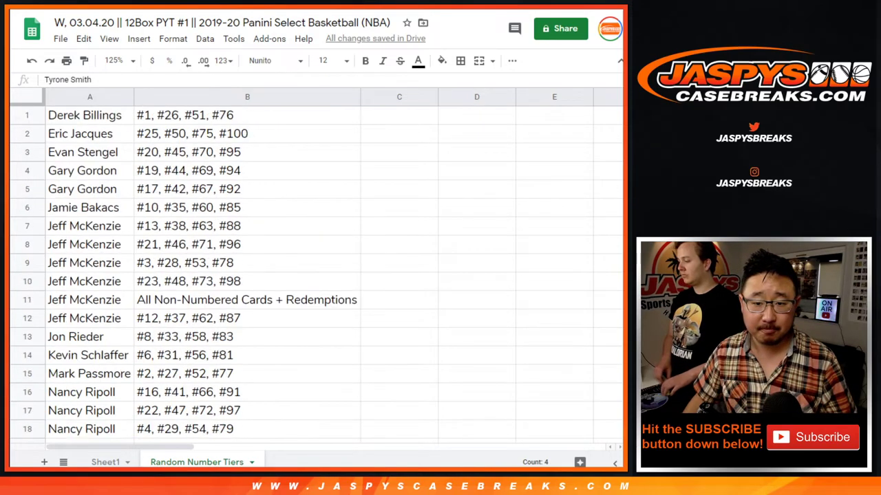
left_click(90, 116)
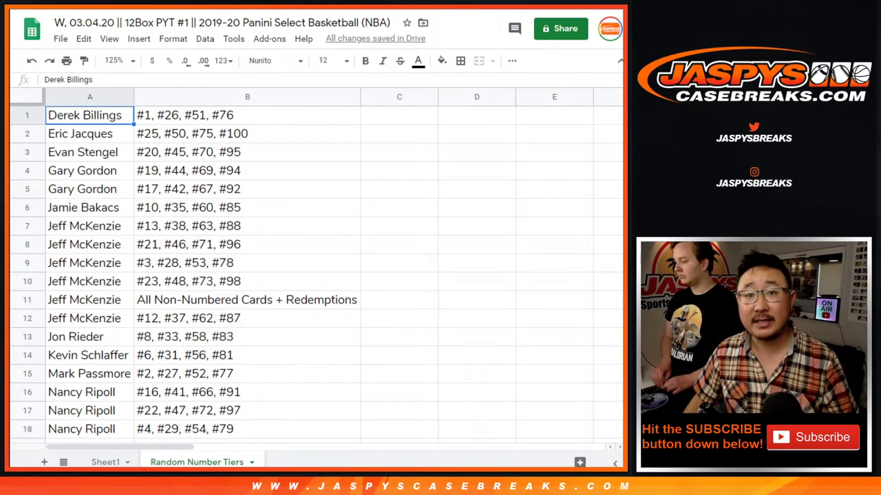